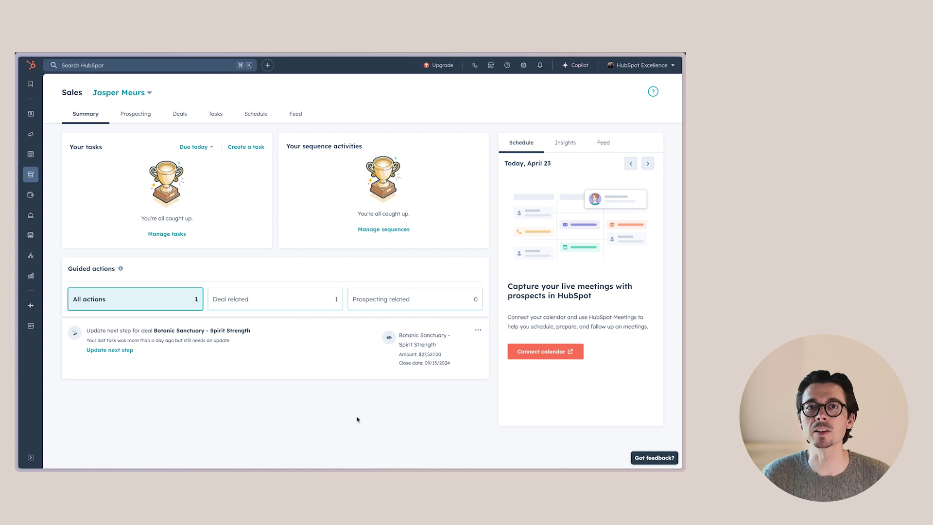
# Open the Ads page under Tools > Marketing in HubSpot's account settings.
pyautogui.click(524, 65)
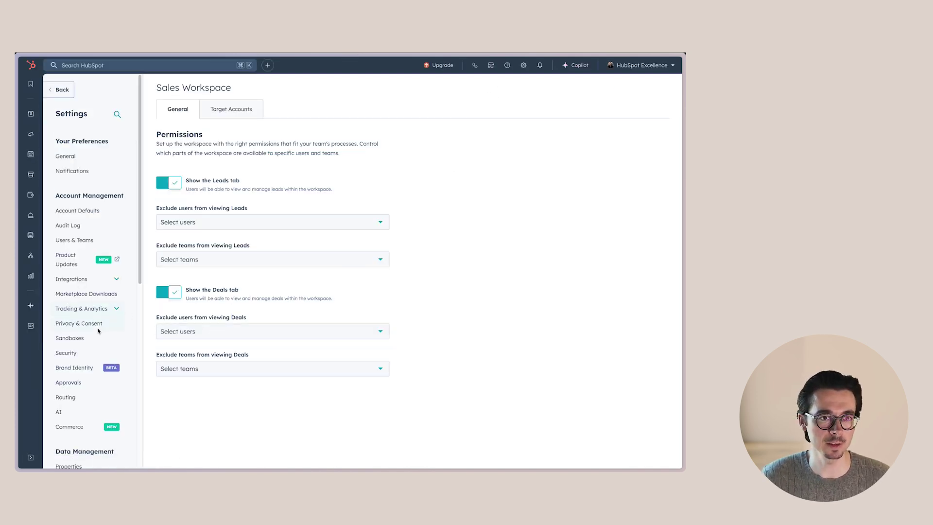
pyautogui.scroll(-7, 99, 360)
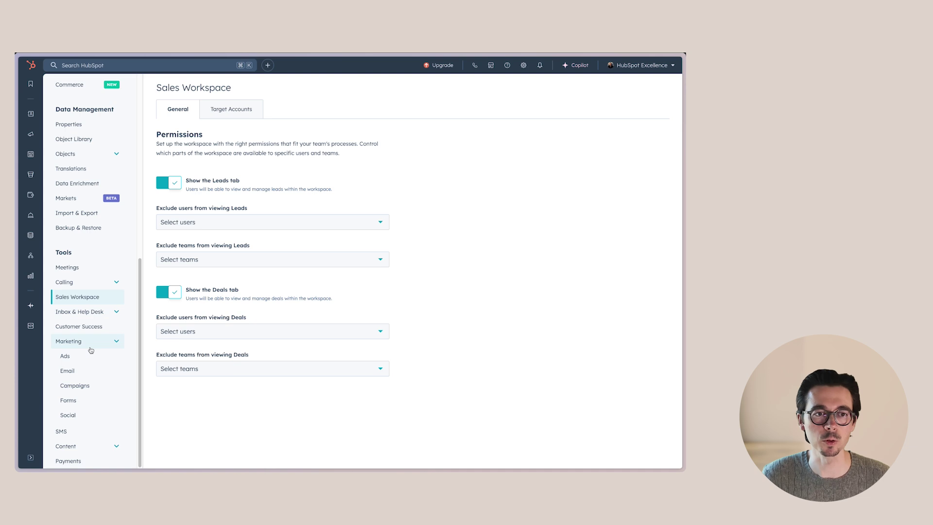
pyautogui.click(65, 356)
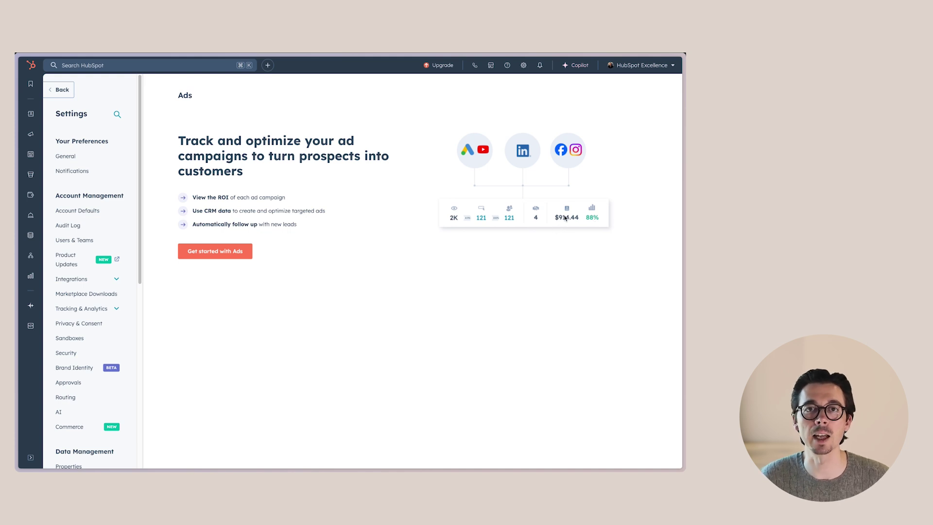
# Connect the first Facebook ad account on page 4 of the list, with auto tracking on.
pyautogui.click(219, 255)
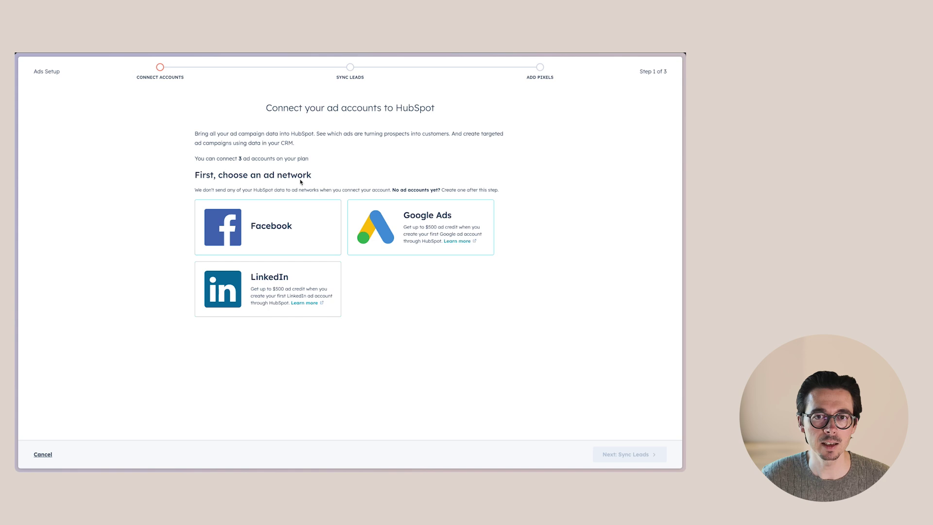
pyautogui.click(271, 224)
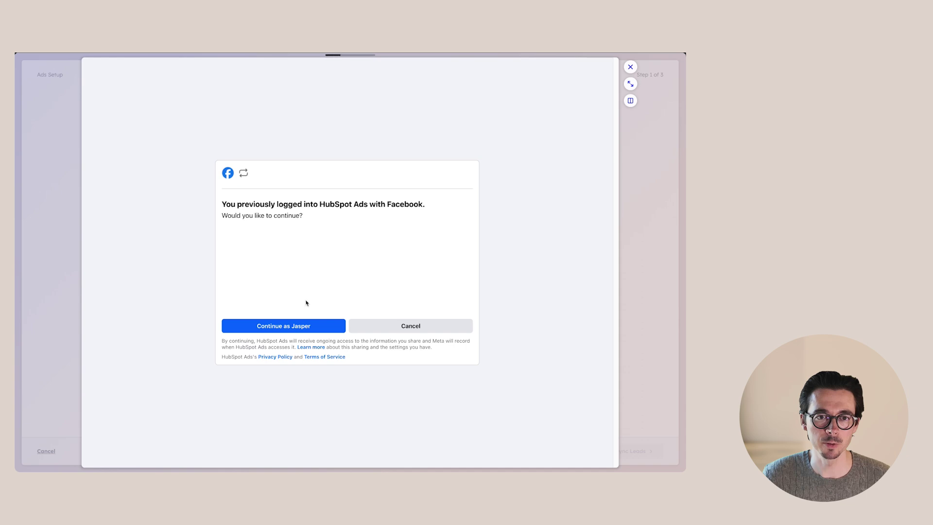
pyautogui.click(288, 327)
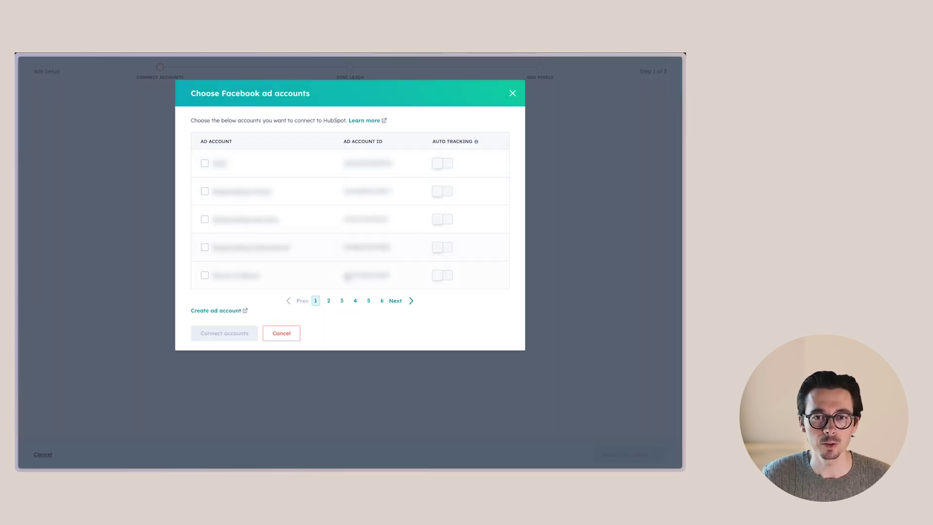
pyautogui.click(397, 302)
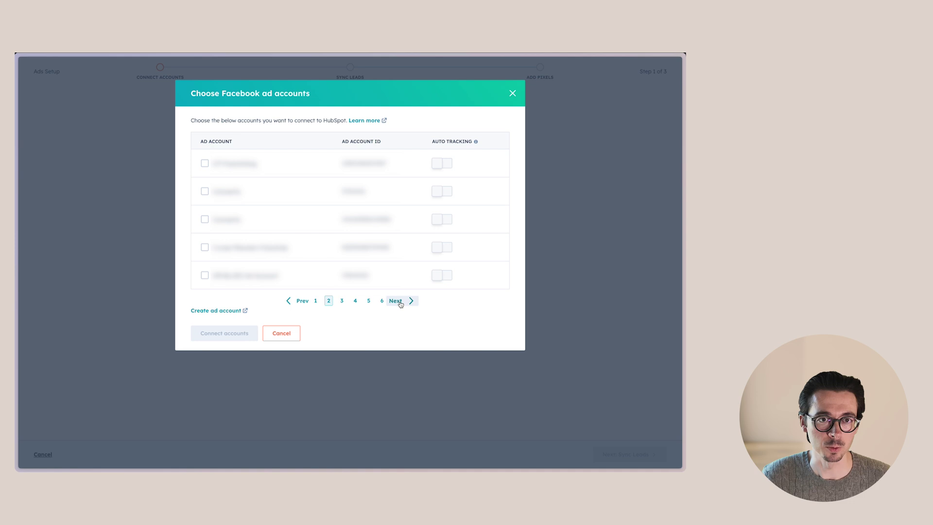
pyautogui.click(400, 302)
pyautogui.click(400, 302)
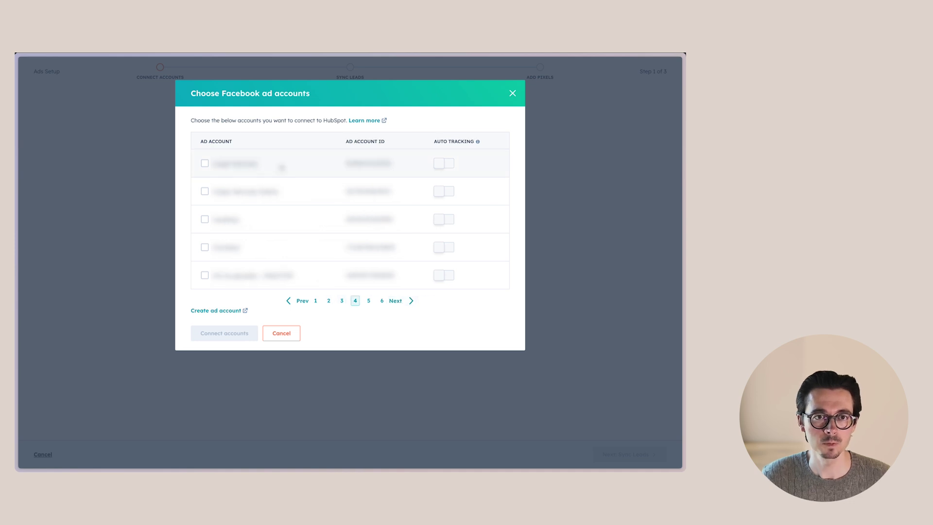
pyautogui.click(204, 164)
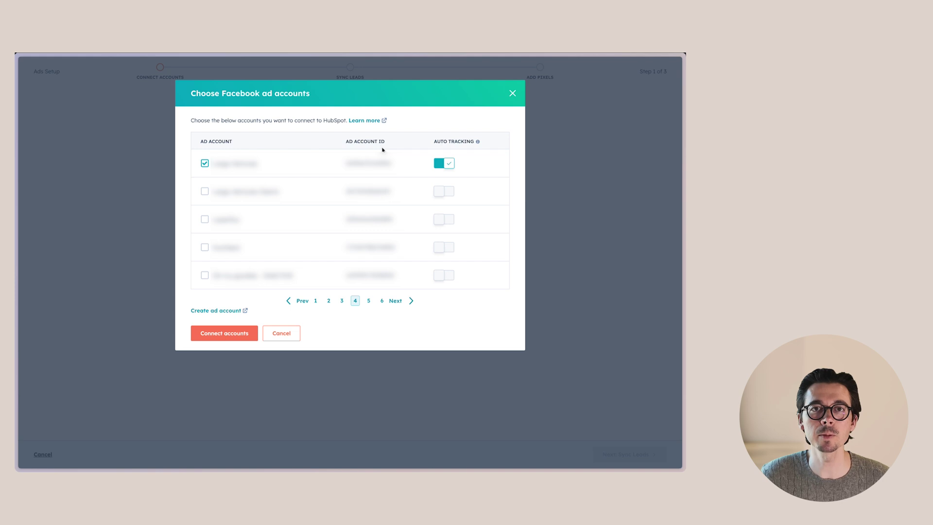
pyautogui.click(218, 336)
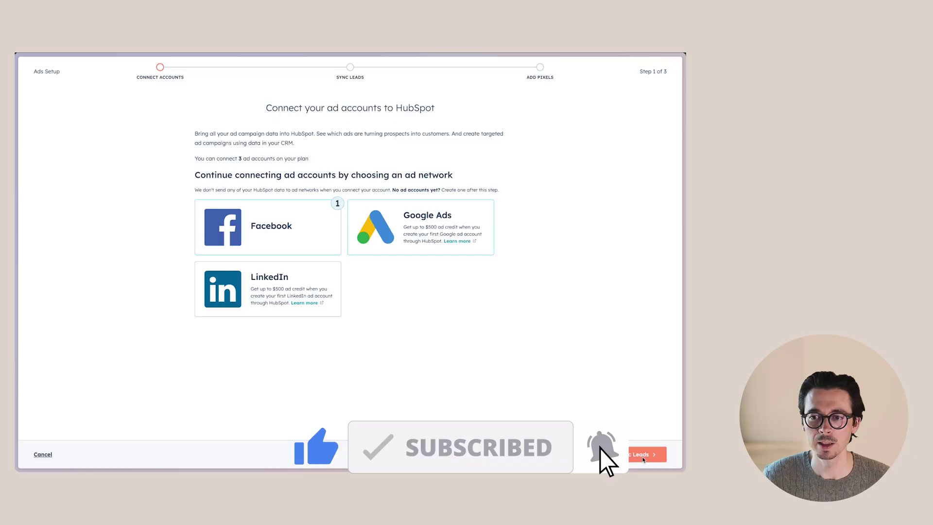
# Advance the Ads Setup wizard to step 2, Sync Leads.
pyautogui.click(643, 459)
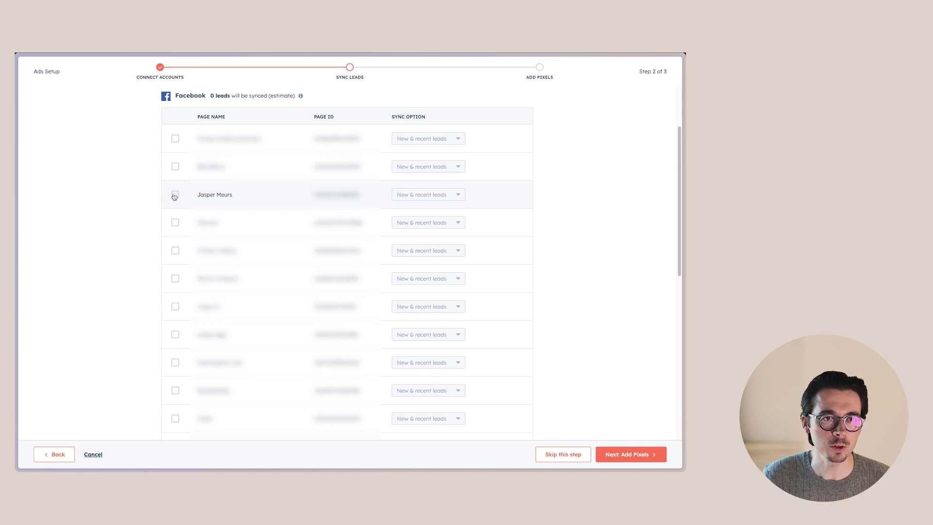
# Sync New & recent leads from the Facebook page and continue to the Add Pixels step.
pyautogui.click(175, 196)
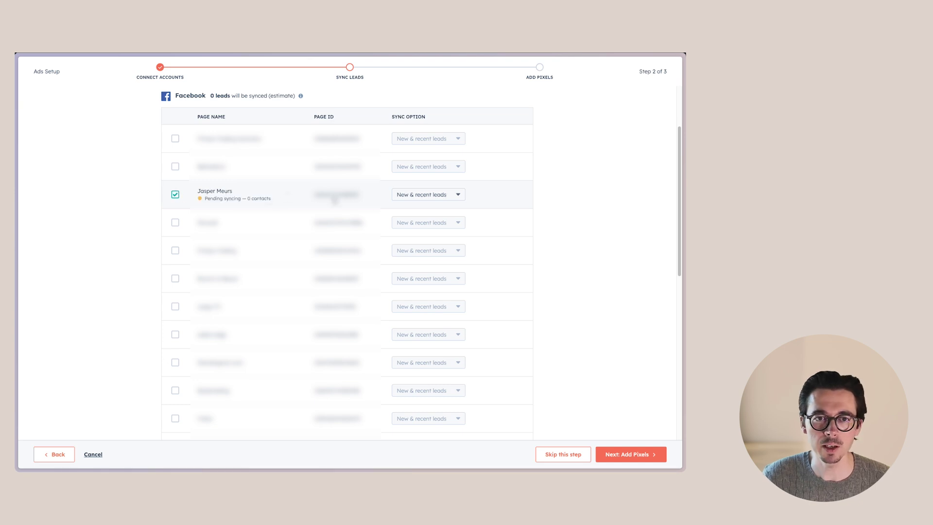
pyautogui.click(441, 196)
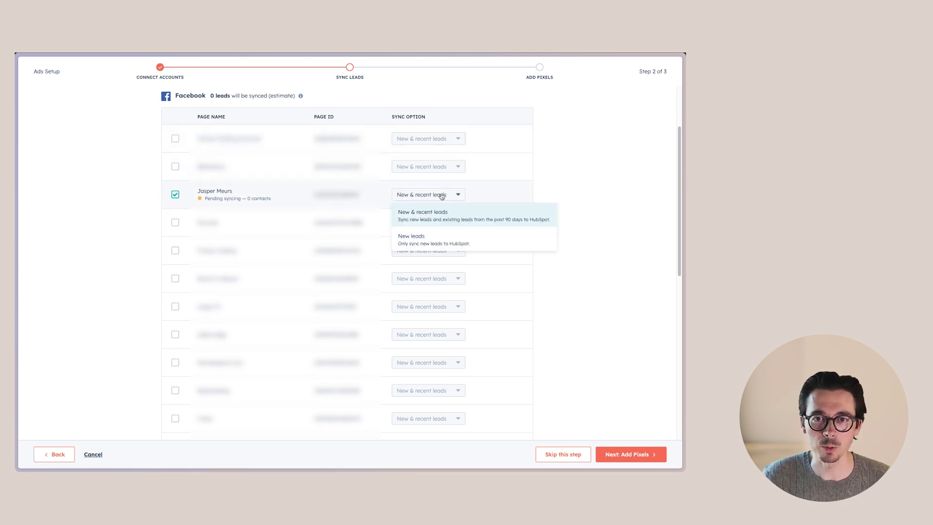
pyautogui.click(443, 196)
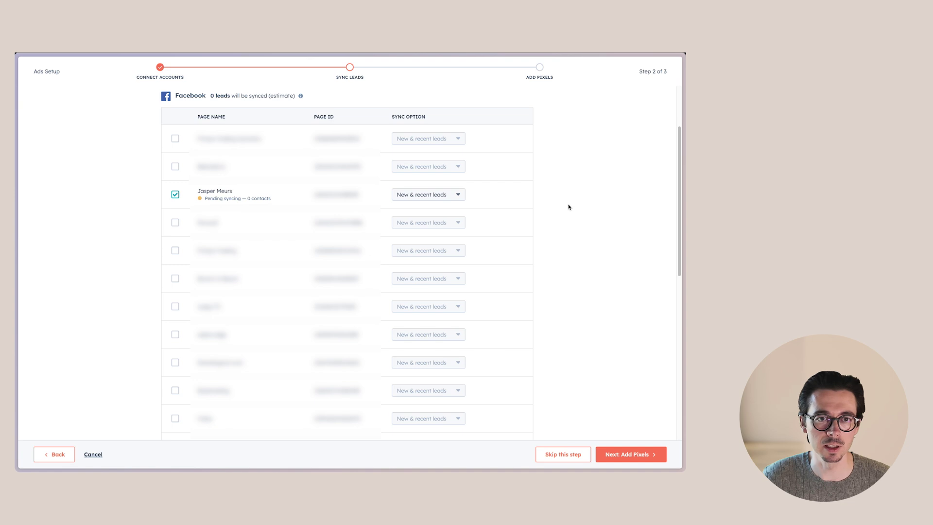
pyautogui.click(637, 454)
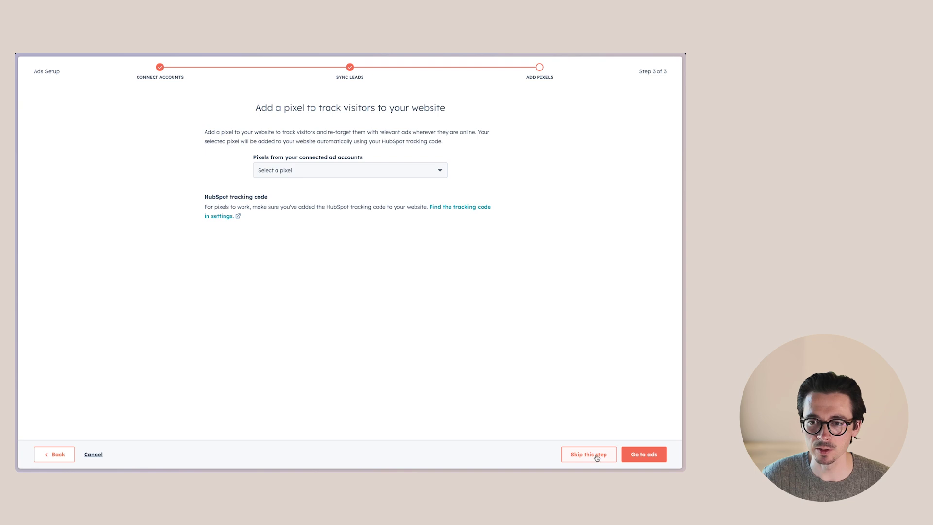
# Finish setup without a pixel, postpone the tour, and dismiss the attribution announcement.
pyautogui.click(597, 458)
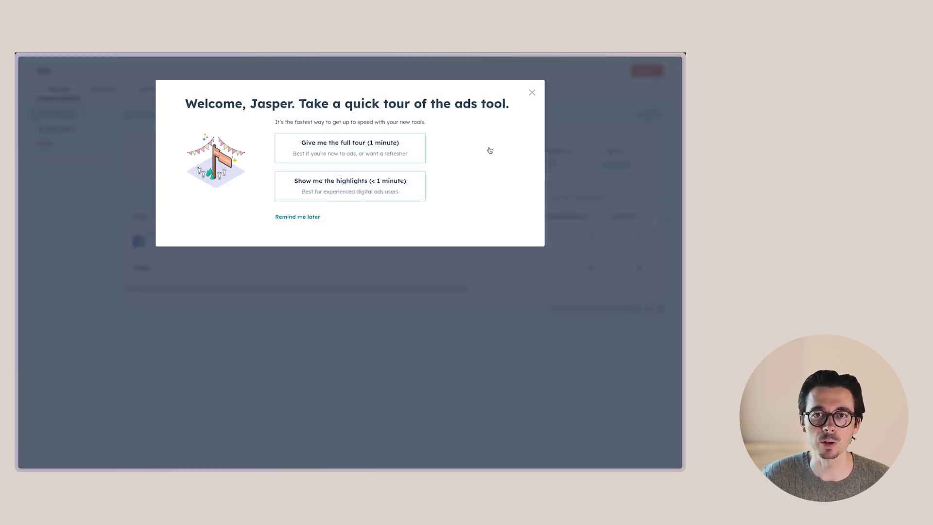
pyautogui.click(304, 218)
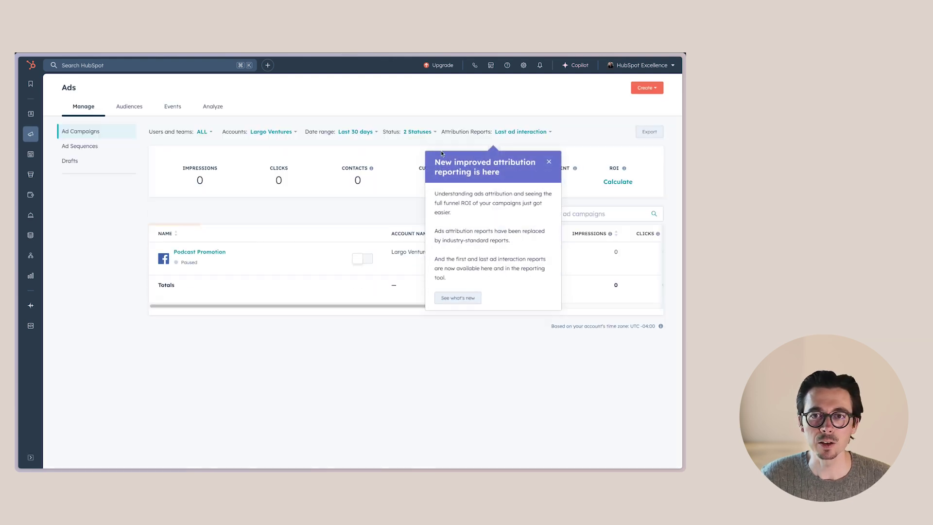
pyautogui.click(550, 163)
# Verify Largo Ventures appears in the Accounts filter and review the campaign table.
pyautogui.click(282, 132)
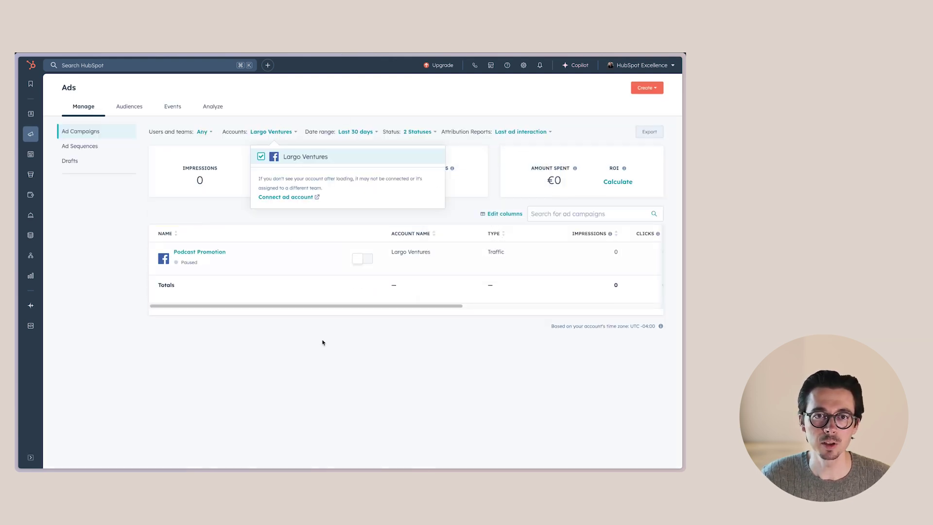
pyautogui.click(371, 409)
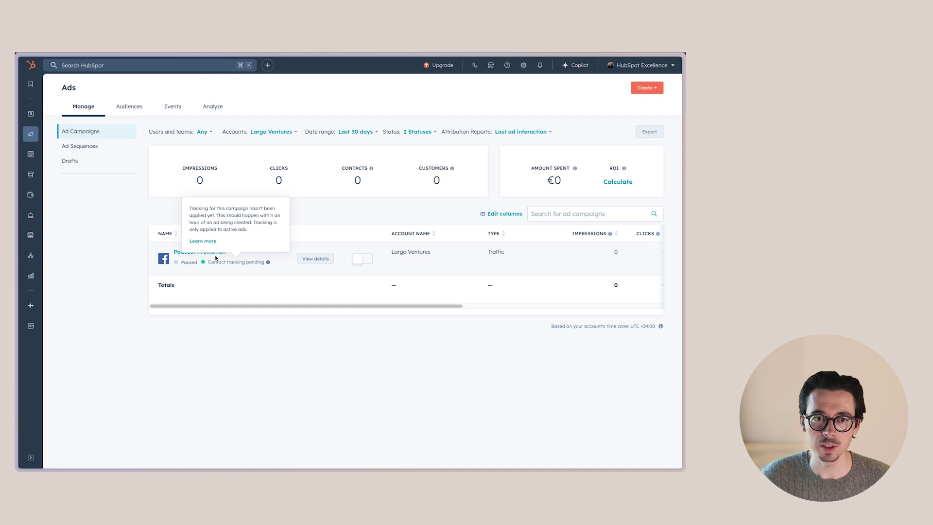
pyautogui.moveTo(313, 305); pyautogui.dragTo(258, 312)
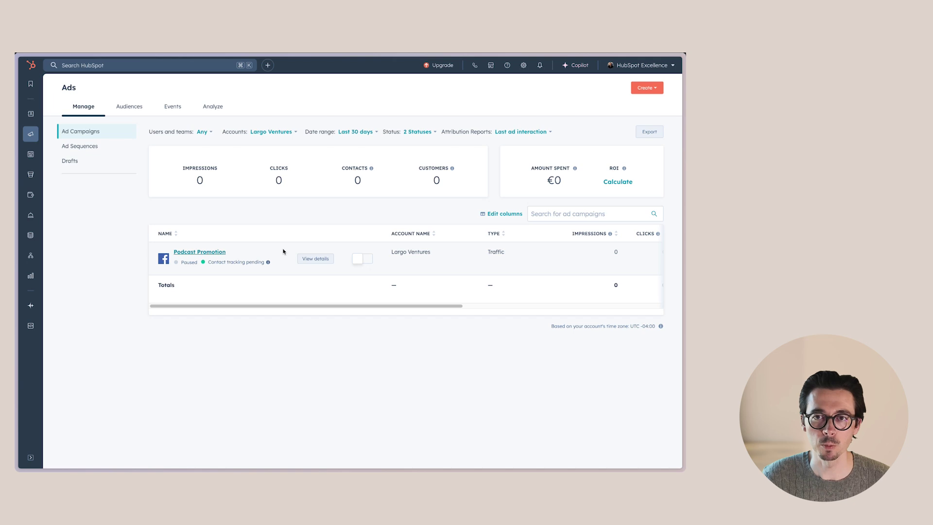
# Start a new Facebook conversion event for the Largo Ventures ad account.
pyautogui.click(648, 90)
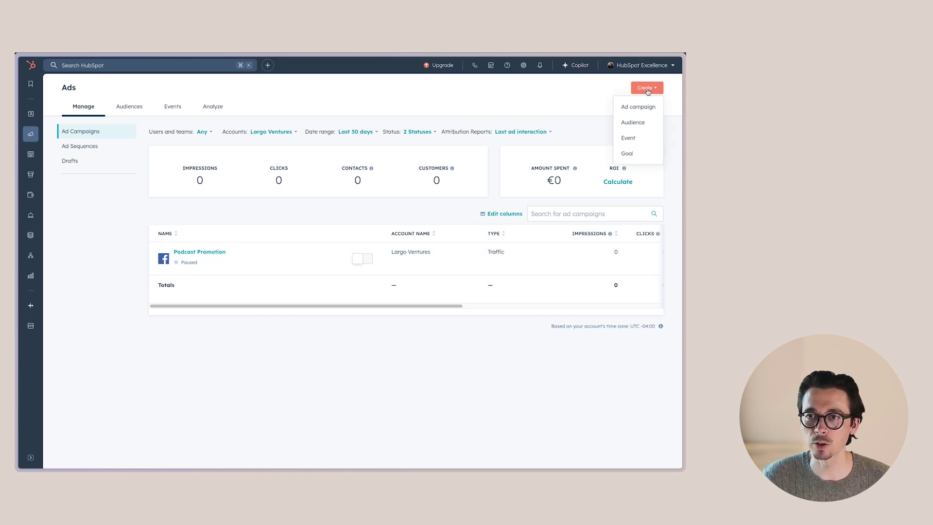
pyautogui.click(629, 138)
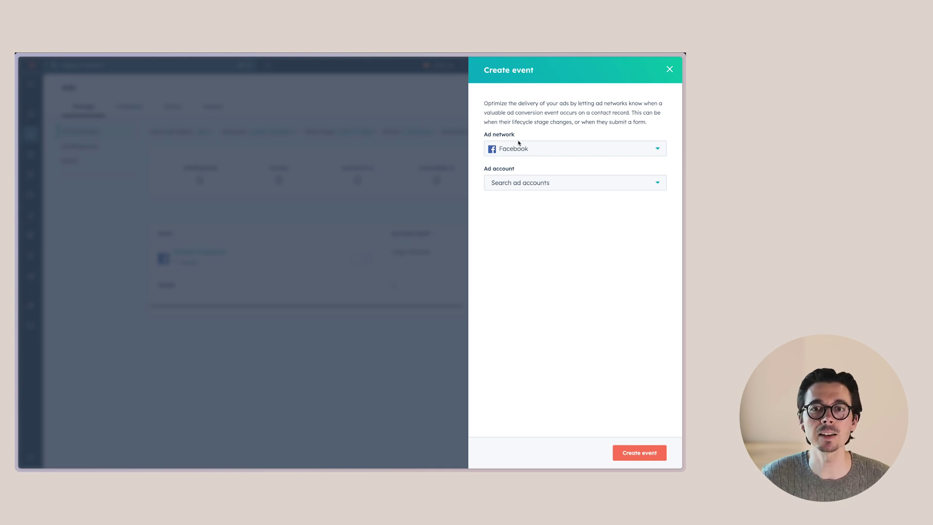
pyautogui.click(546, 185)
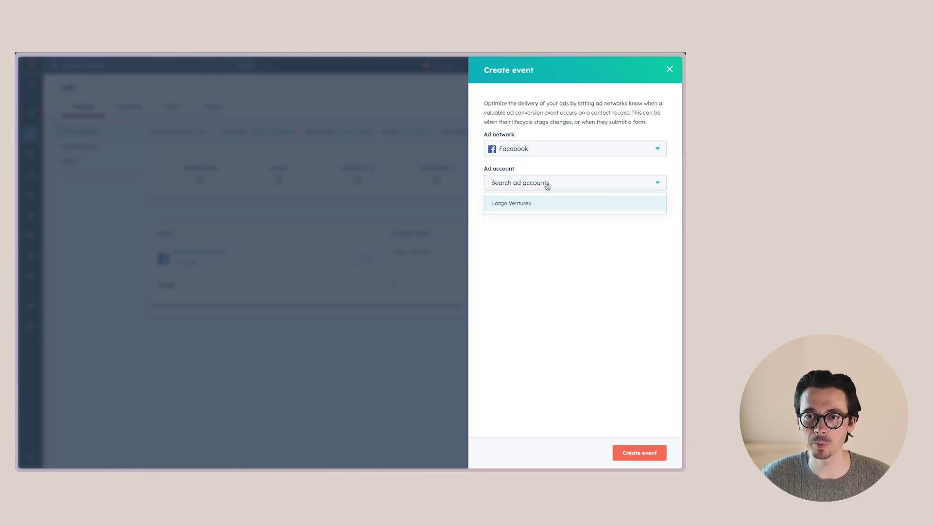
pyautogui.click(519, 204)
pyautogui.click(542, 291)
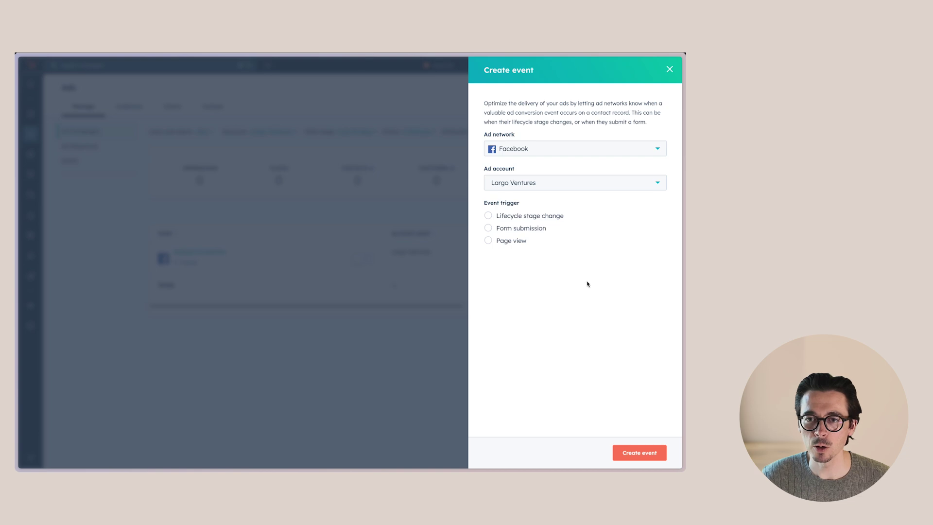
# Trigger on lifecycle stage changes Lead through Customer, sharing all contacts reaching those stages.
pyautogui.click(507, 216)
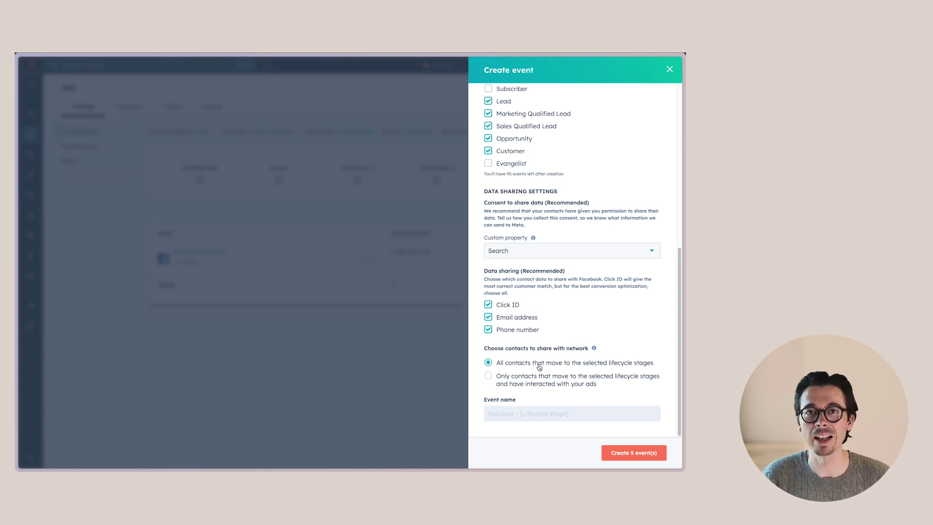
pyautogui.click(526, 382)
pyautogui.click(522, 369)
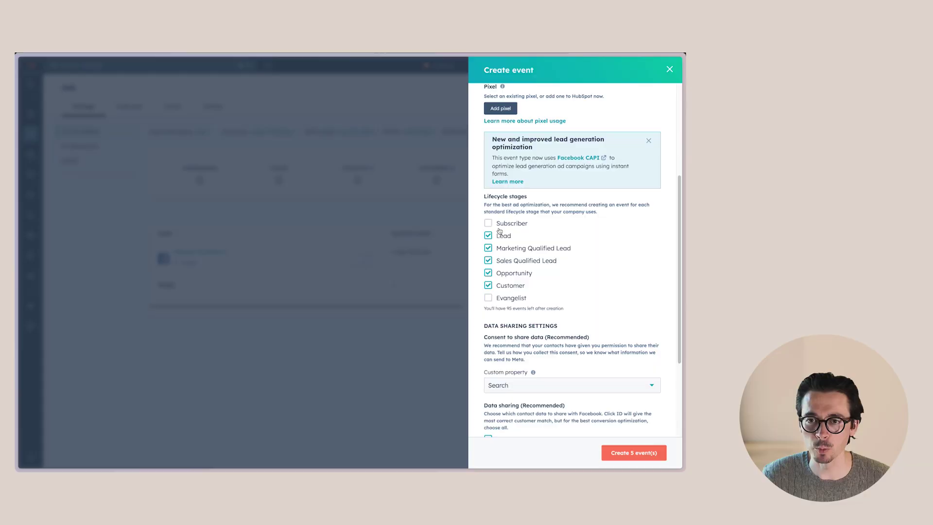
# Add Subscriber to the lifecycle stages, bringing the total to six events.
pyautogui.click(488, 224)
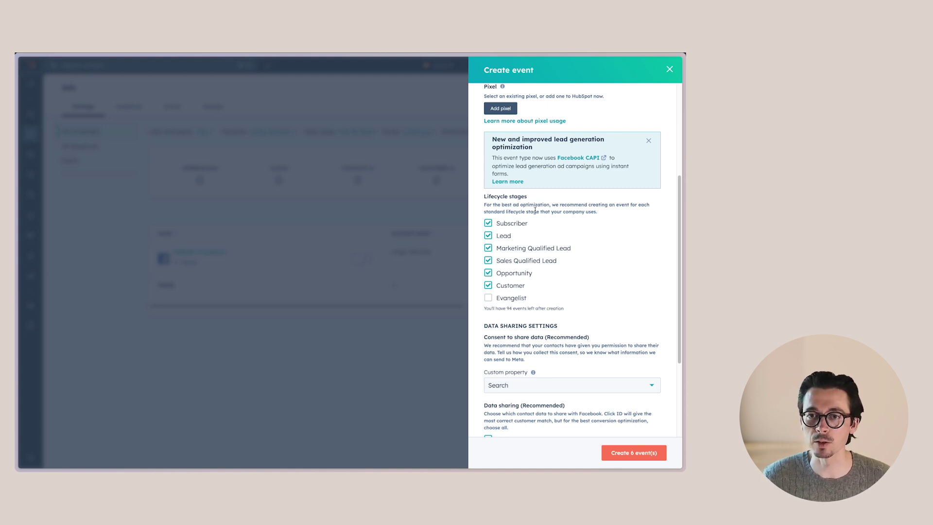
pyautogui.scroll(-3, 536, 209)
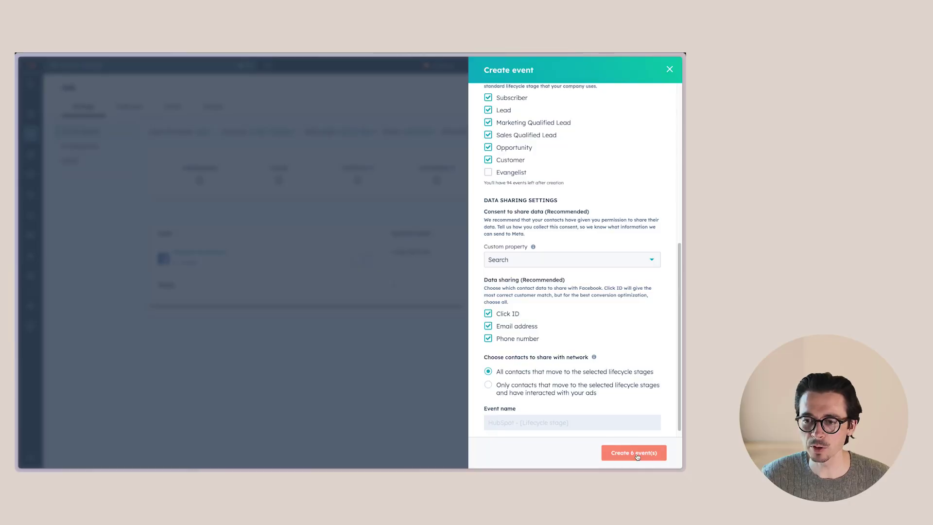
pyautogui.click(637, 456)
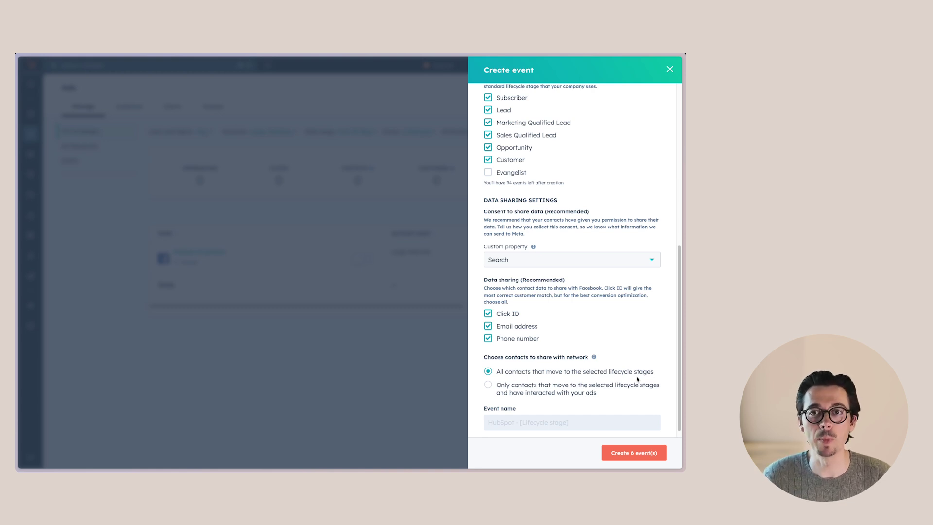
# Create the six Facebook lifecycle-stage conversion events.
pyautogui.click(631, 449)
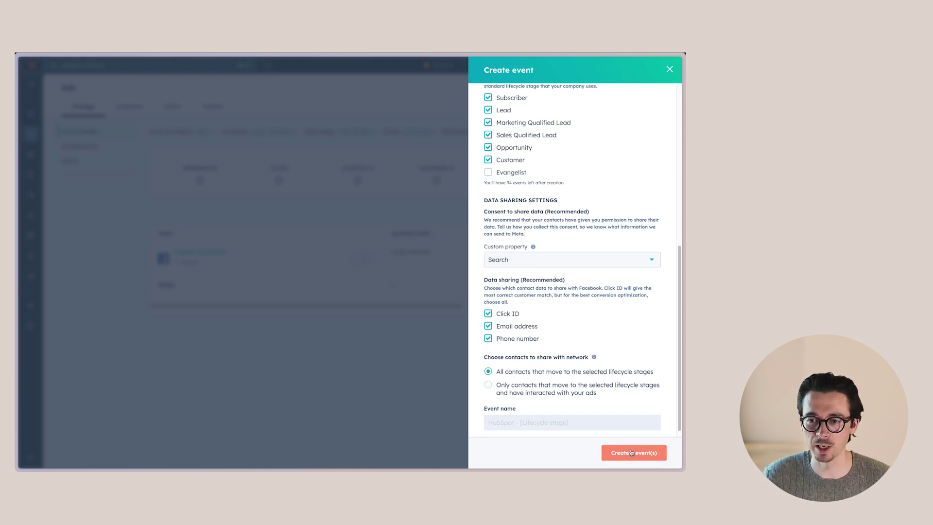
pyautogui.scroll(-1, 618, 372)
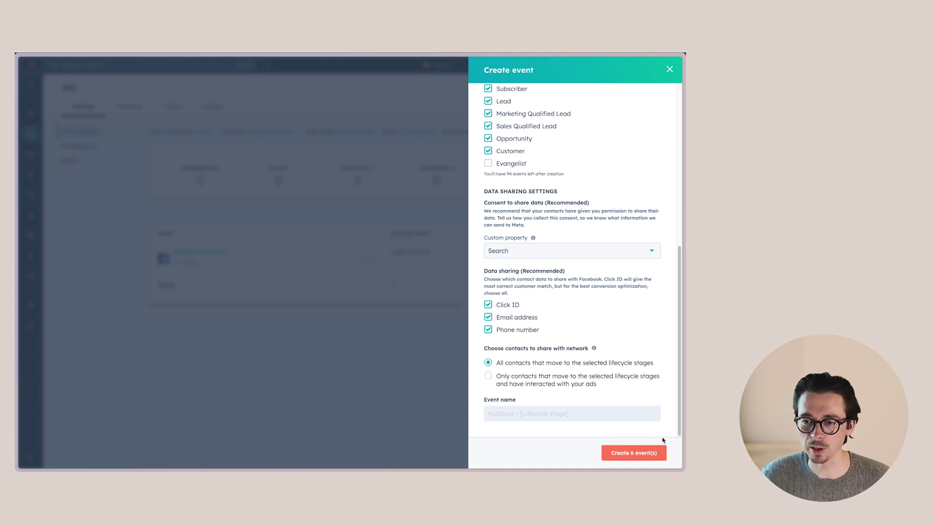
pyautogui.click(644, 451)
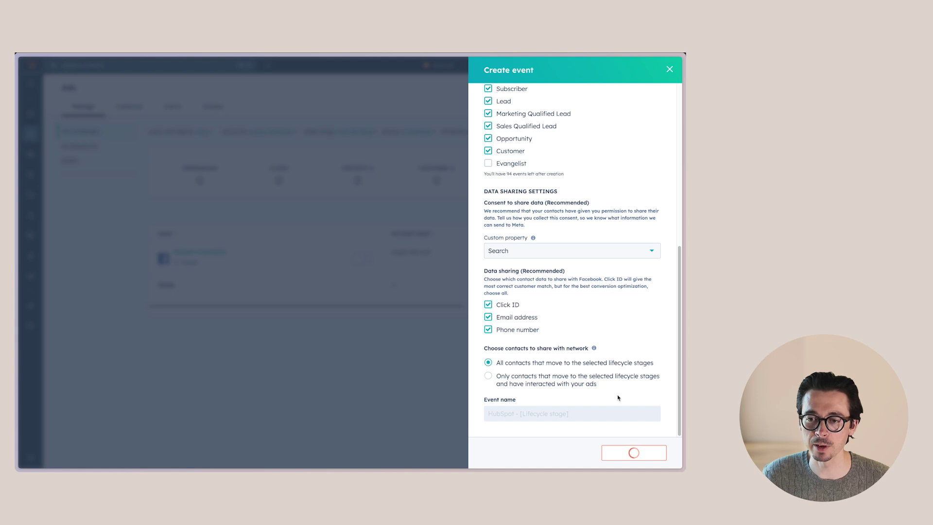